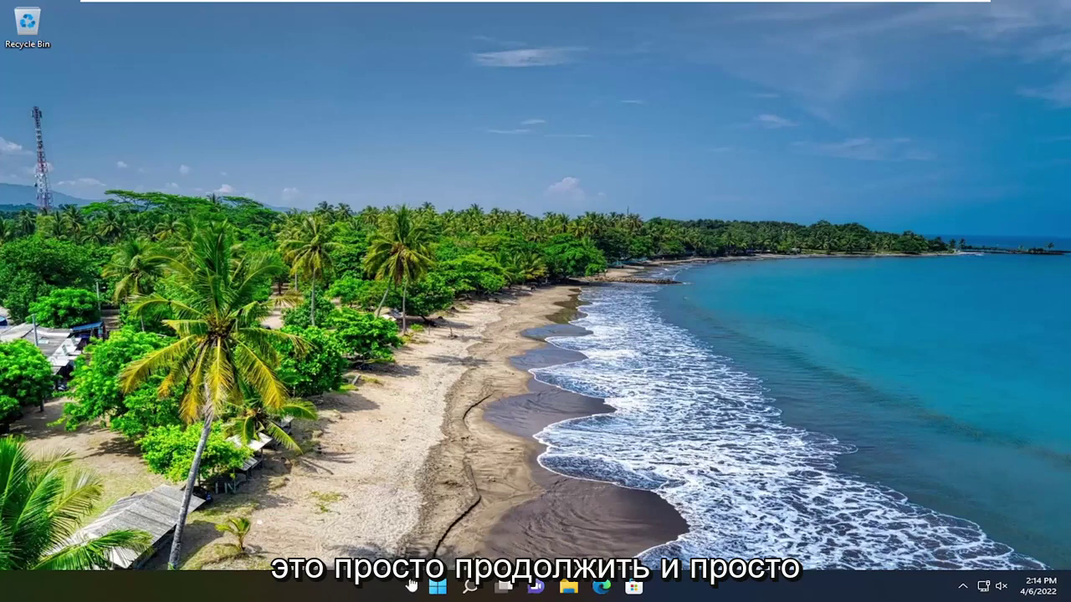
- Restart the PC from the Start button's Shut down or sign out menu
right_click(437, 587)
mouse_move(447, 536)
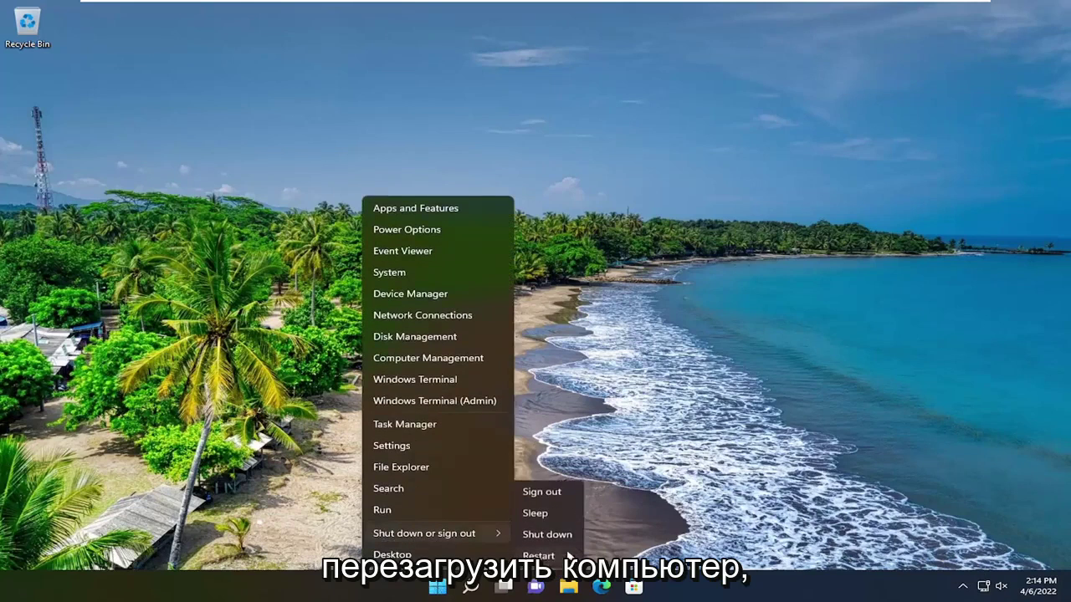
left_click(553, 561)
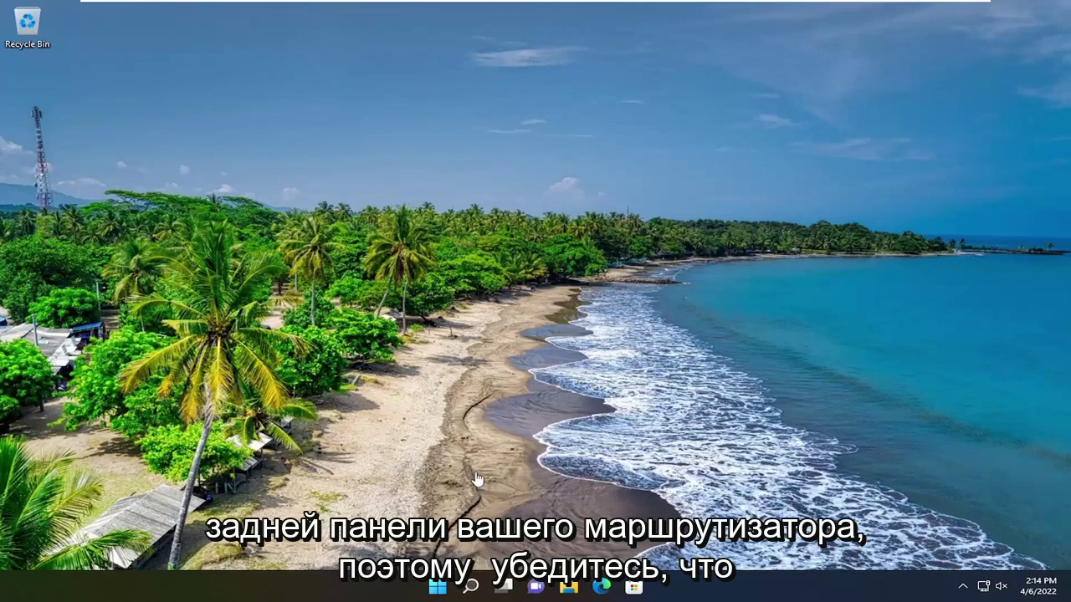
- Search for 'troubleshoot' and open the Troubleshoot settings page
left_click(470, 591)
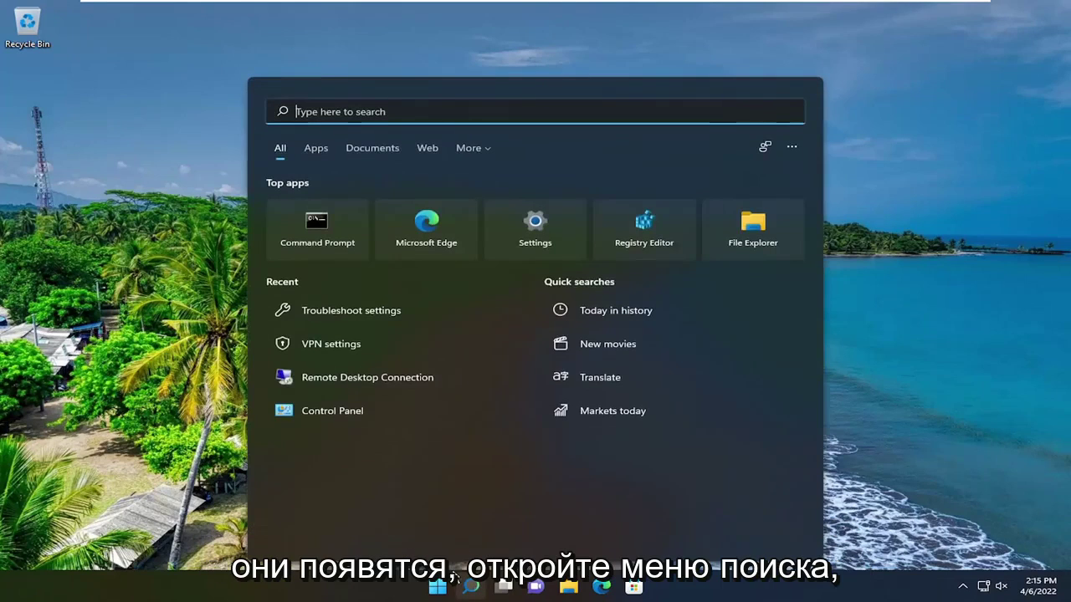
type("troublesh")
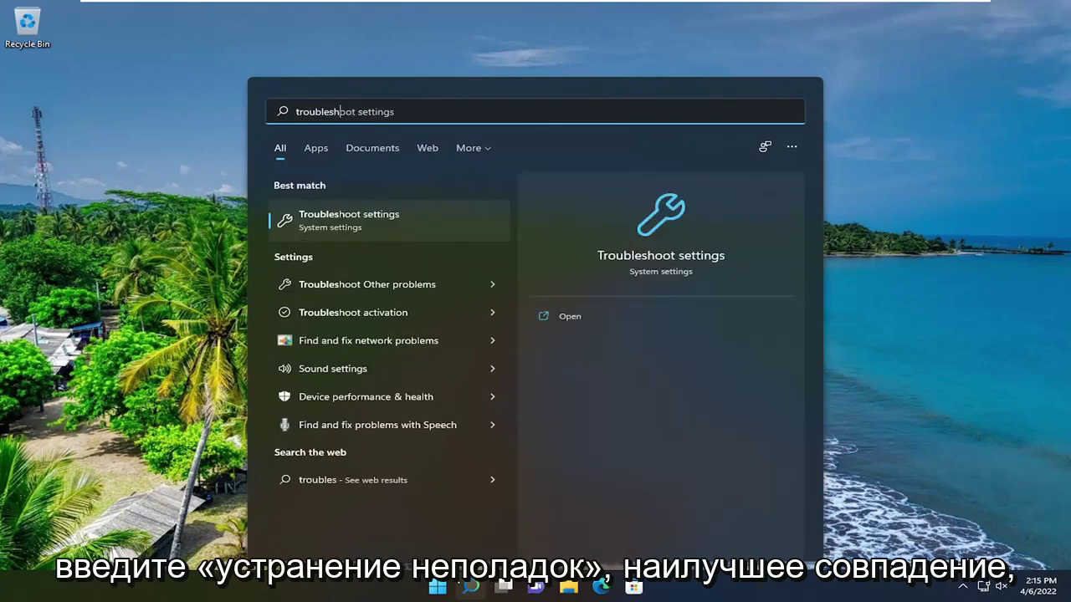
type("oot")
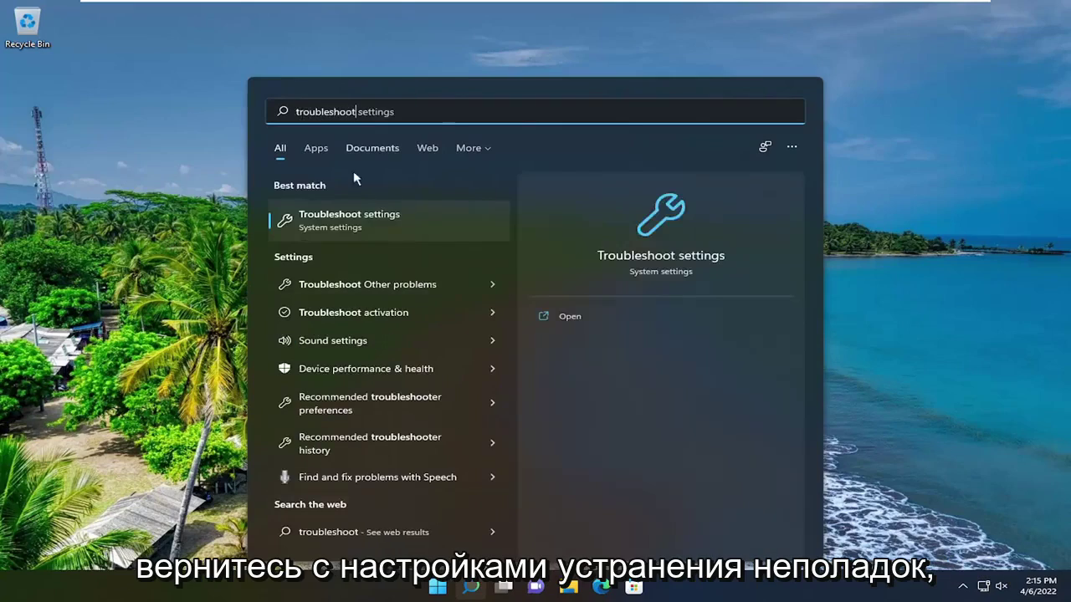
left_click(354, 219)
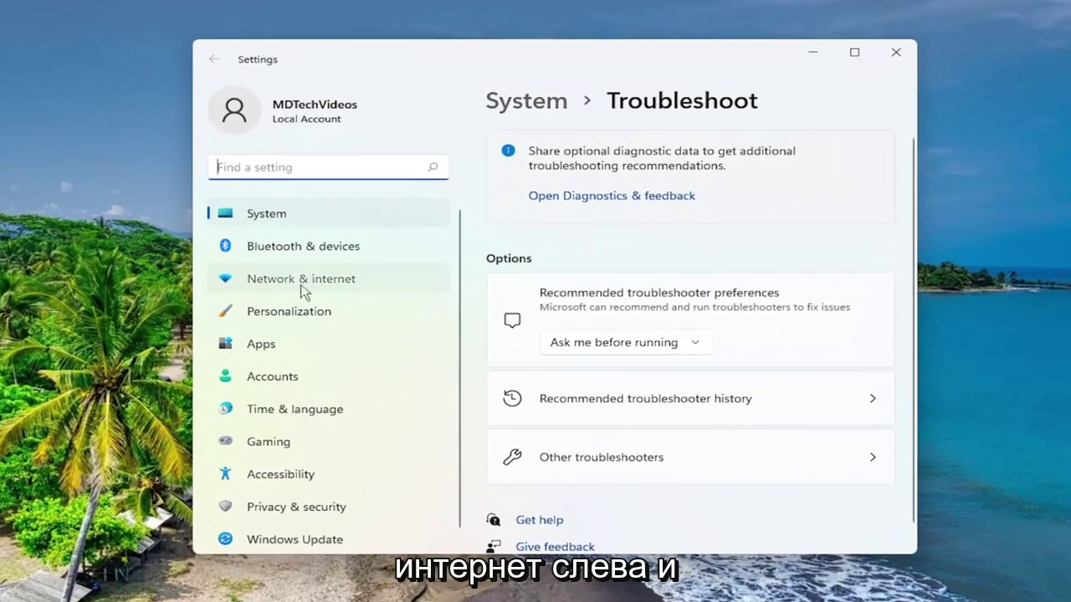
- Go to Network & internet > Advanced network settings > Network reset
left_click(303, 290)
scroll(582, 334, "down", 2)
scroll(586, 351, "down", 1)
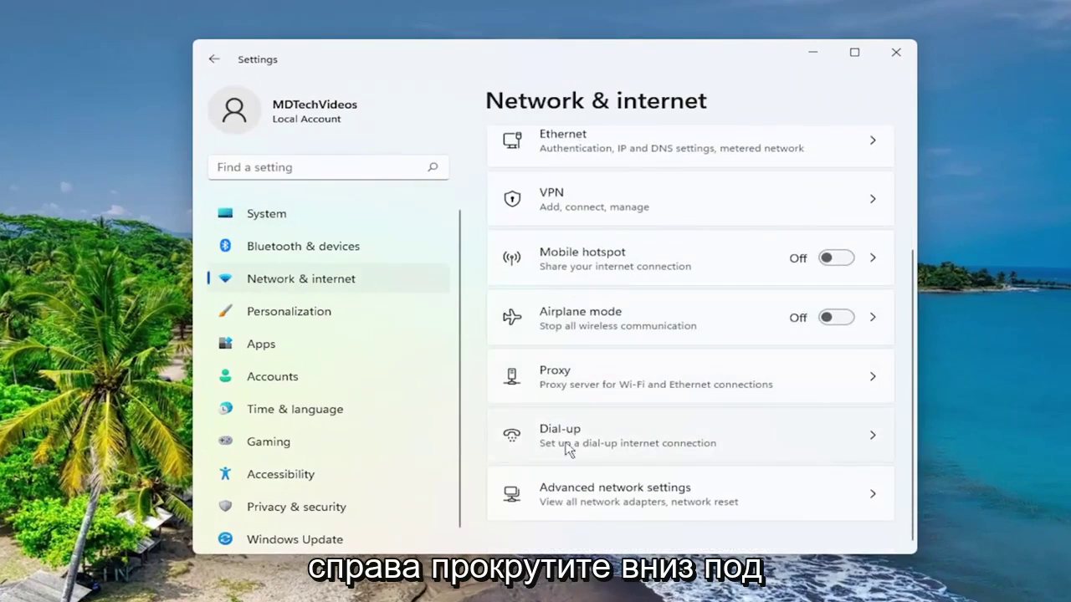
left_click(657, 505)
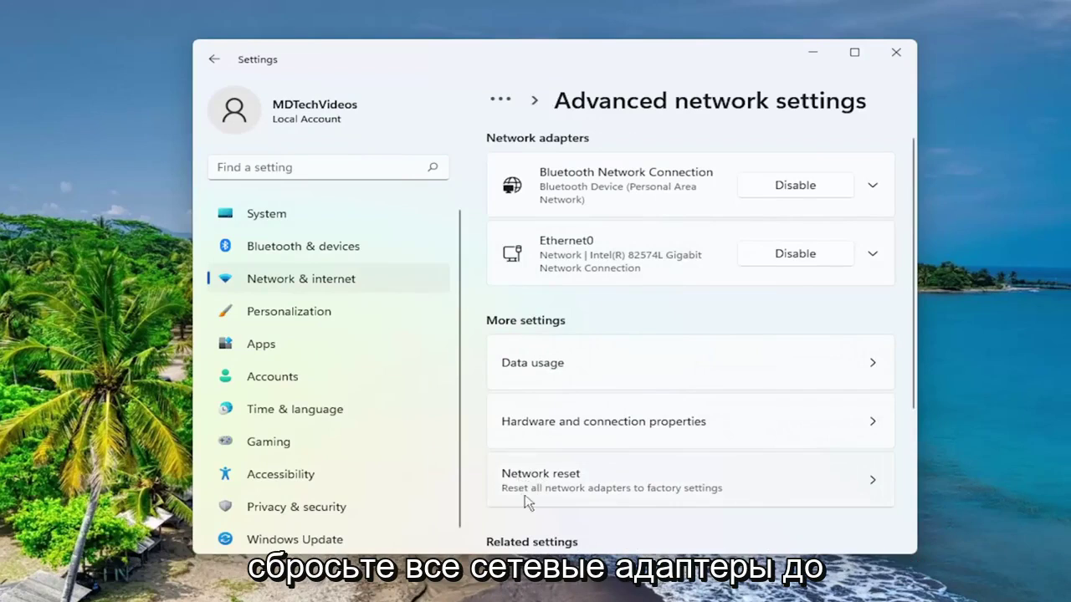
left_click(705, 502)
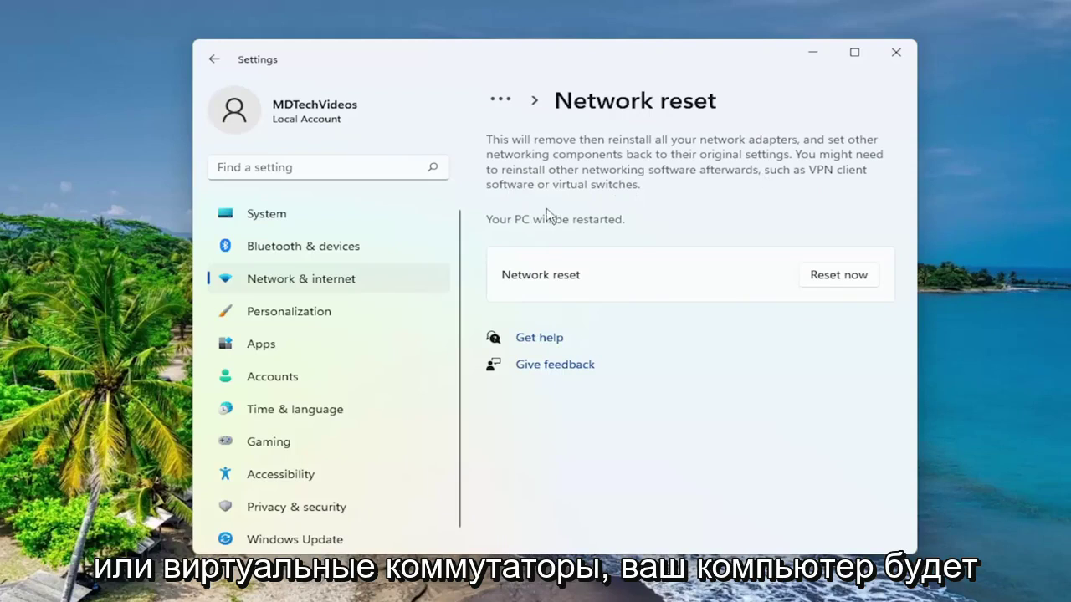
- Confirm the network reset with Reset now and Yes, dismiss the sign-out notice, and close Settings
left_click(833, 278)
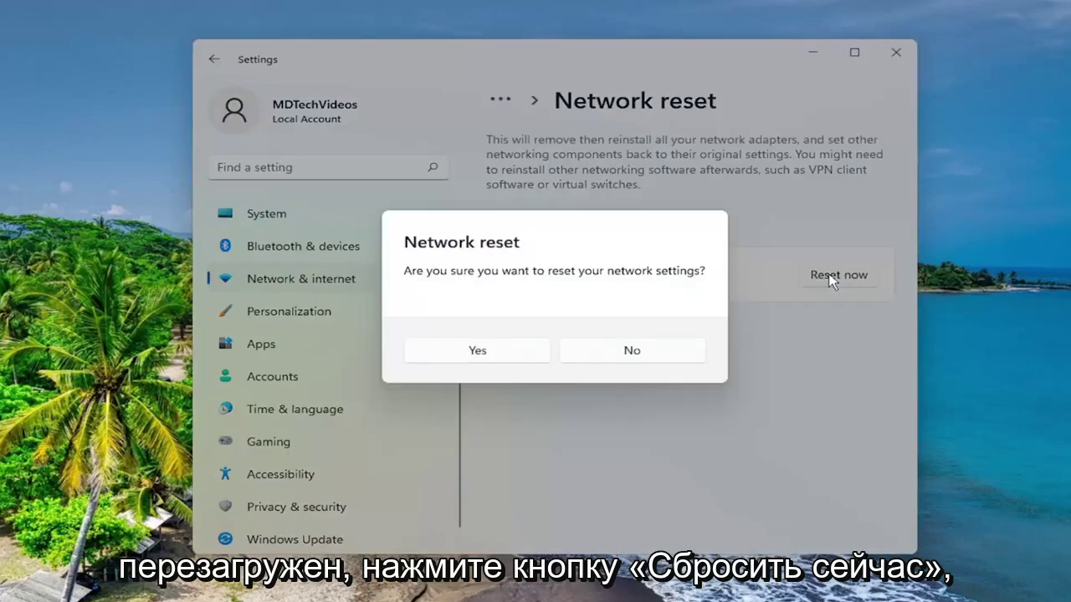
left_click(482, 350)
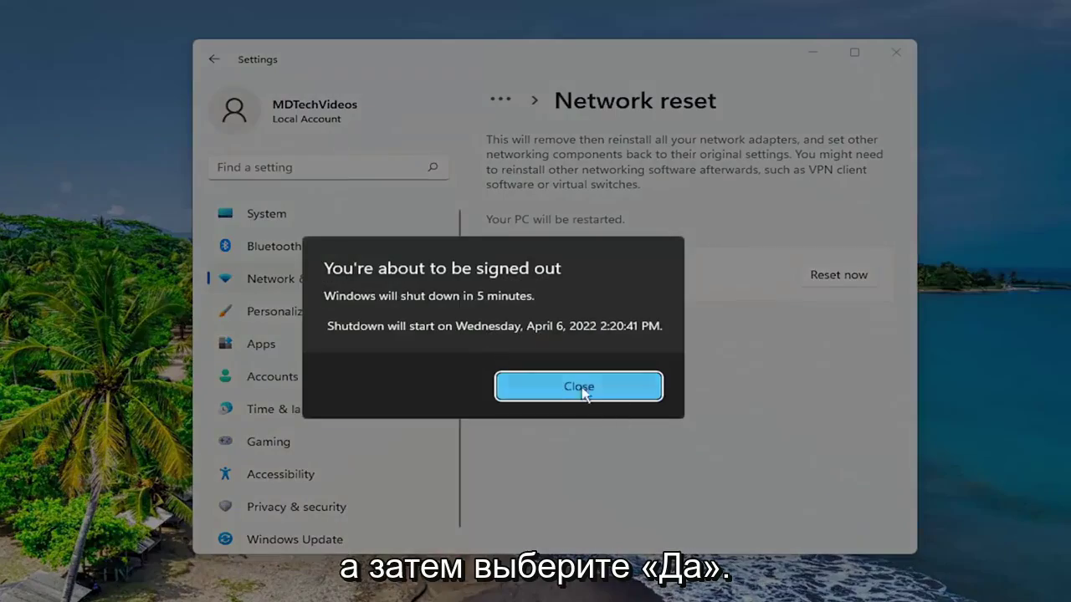
left_click(582, 389)
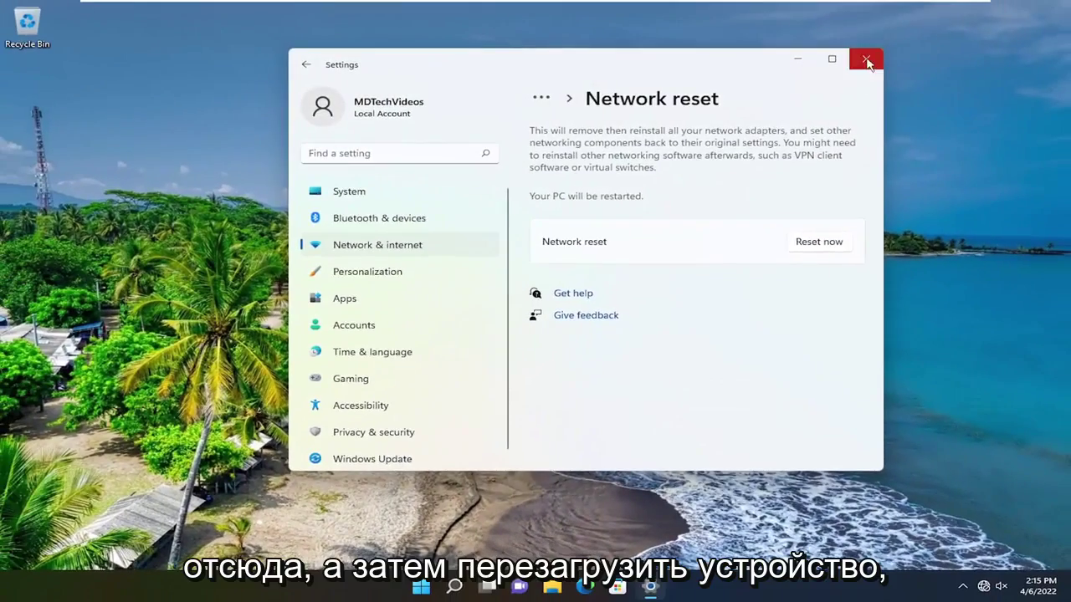
left_click(867, 61)
- Restart the PC from the Start button's Shut down or sign out menu
right_click(438, 588)
mouse_move(459, 540)
left_click(540, 556)
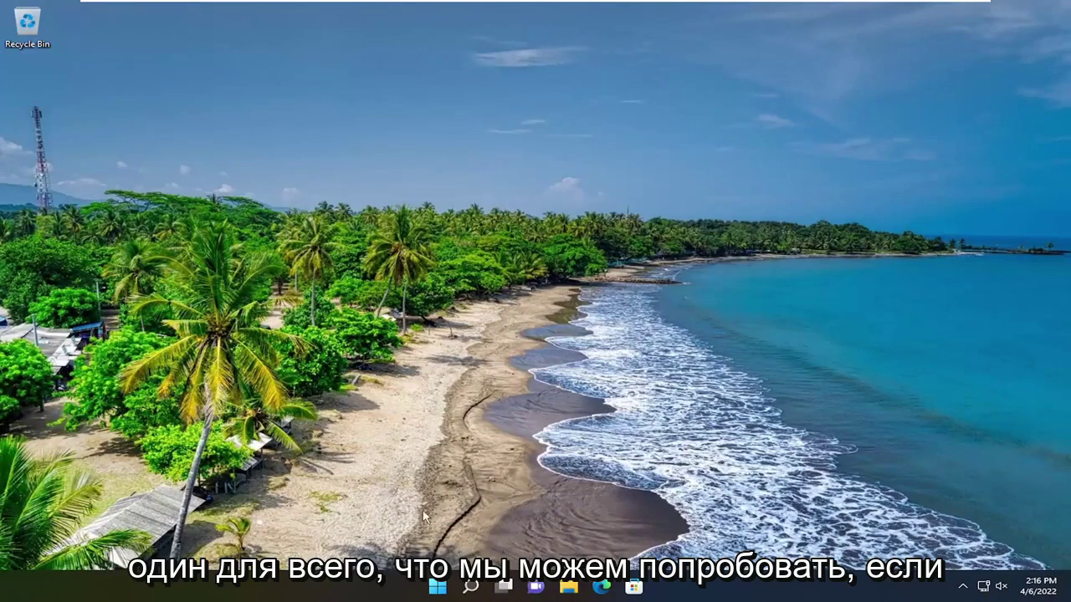
- Search for 'apps and features' and open the Apps & features settings page
key("super+s")
type("apps and fea")
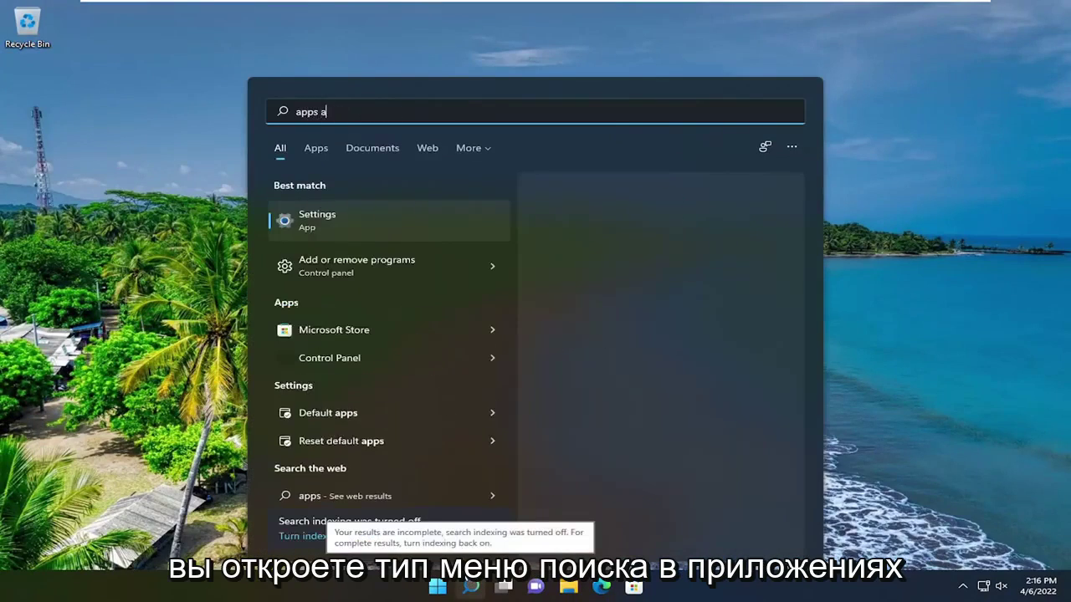
left_click(321, 219)
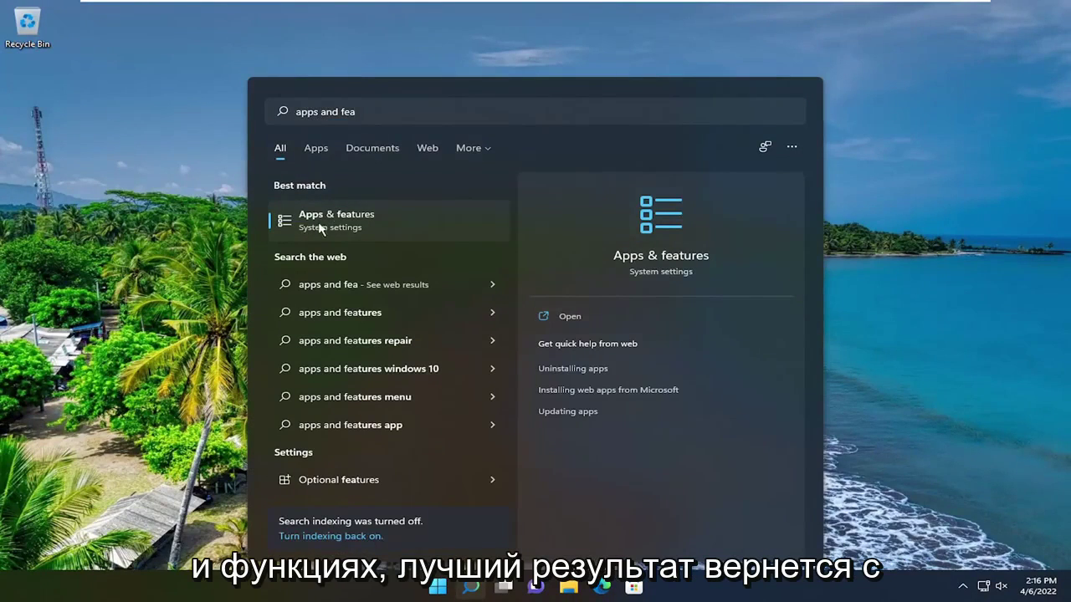
left_click(343, 219)
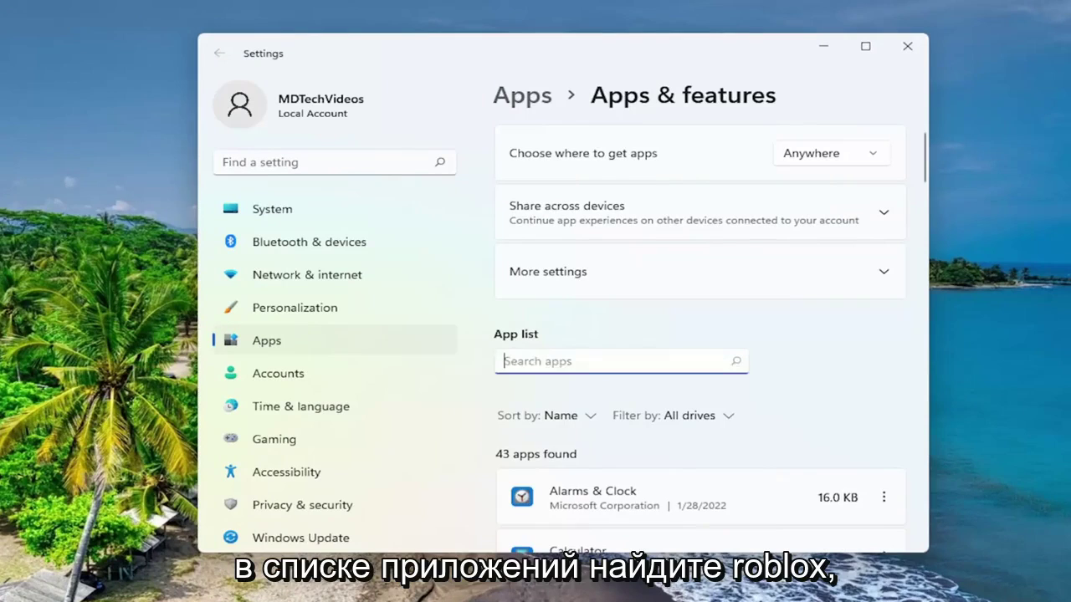
- Find Roblox by searching 'roblox' and open its Advanced options, scrolled to Reset
type("roblox")
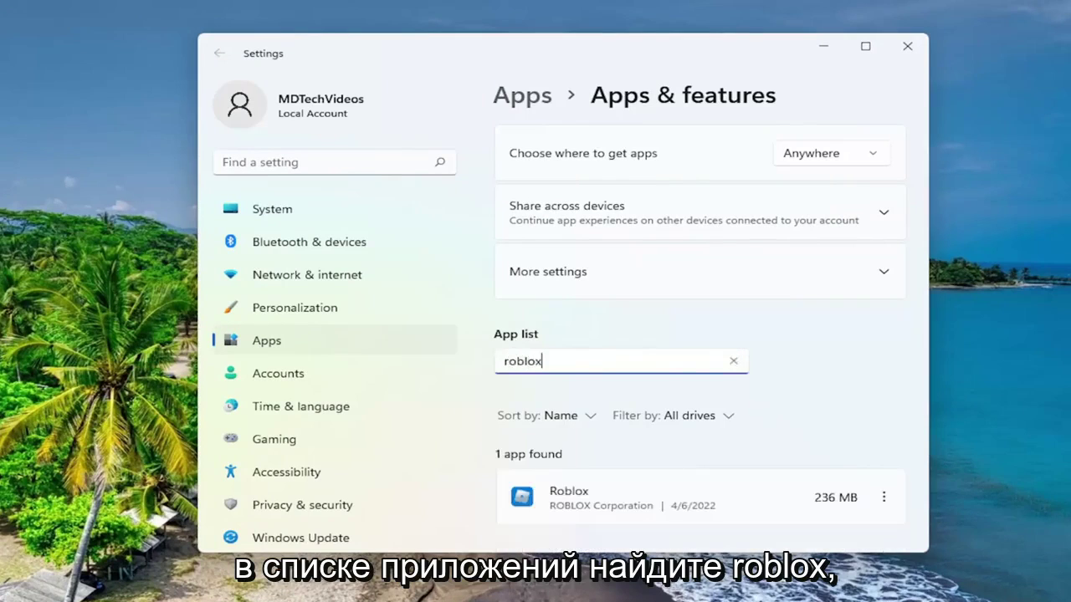
scroll(651, 407, "down", 2)
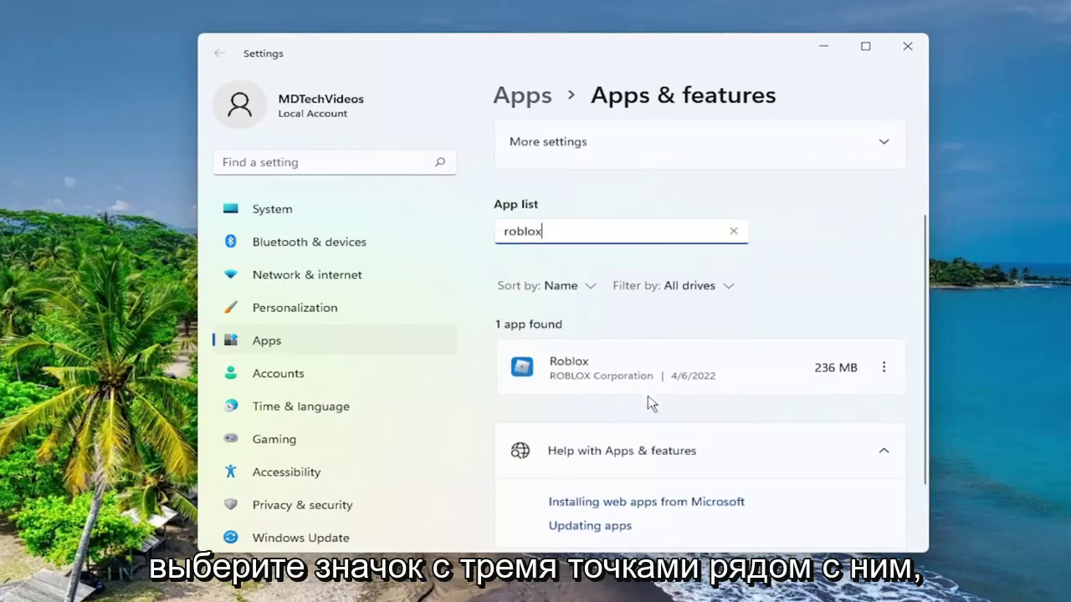
left_click(882, 370)
left_click(695, 402)
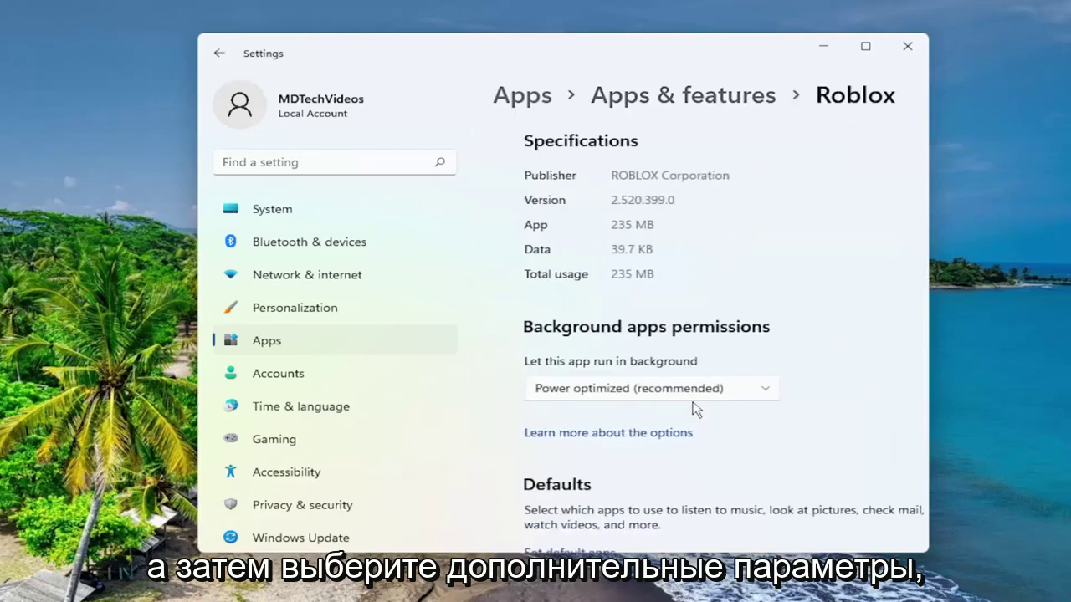
scroll(694, 361, "down", 6)
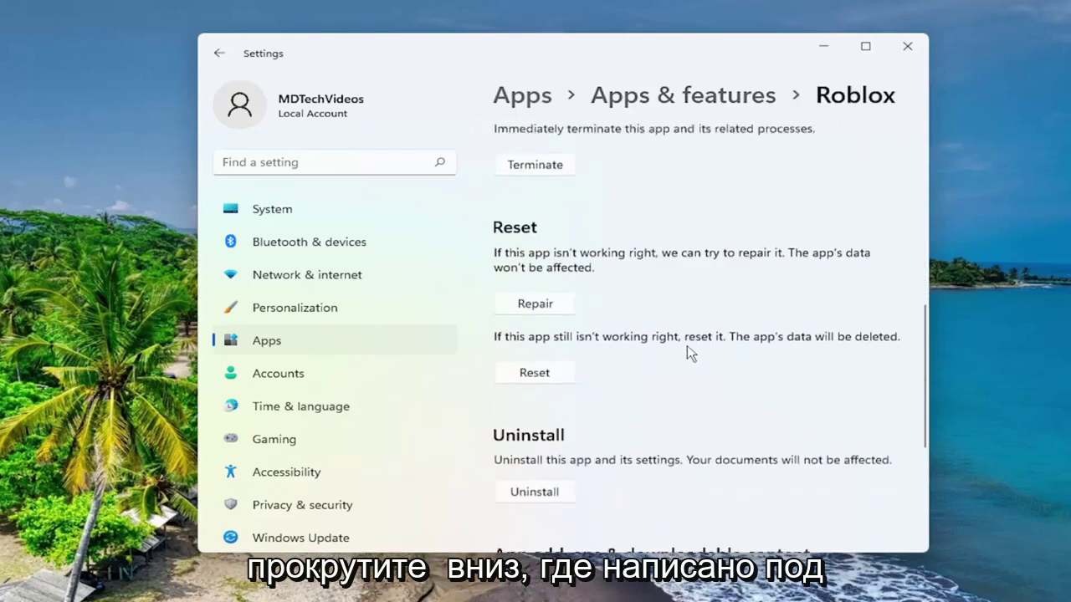
scroll(689, 351, "down", 1)
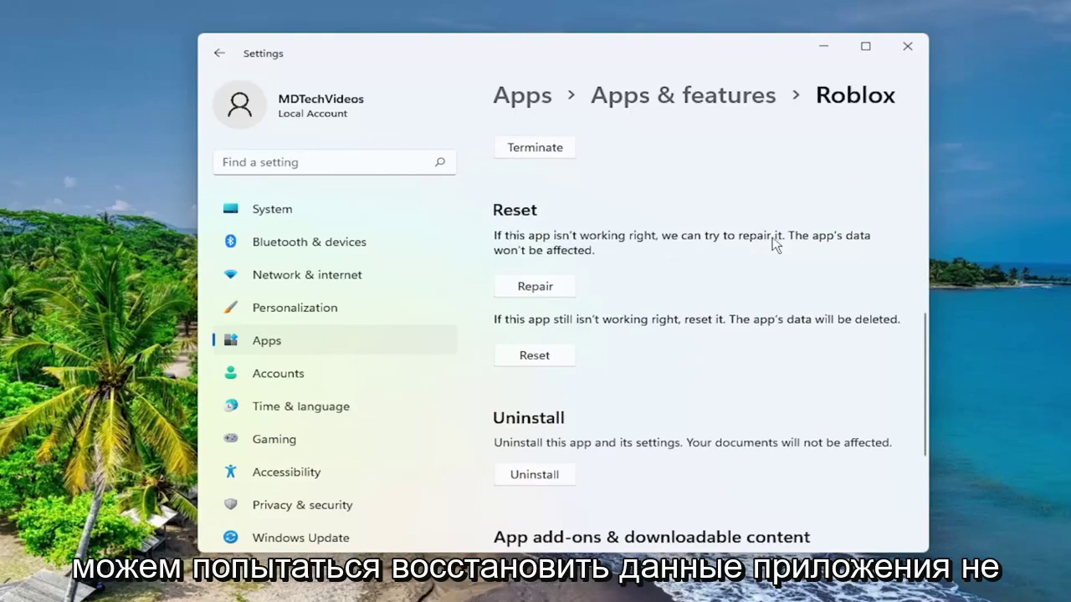
- Repair Roblox, then reset it and confirm deleting its app data, and close Settings
left_click(536, 288)
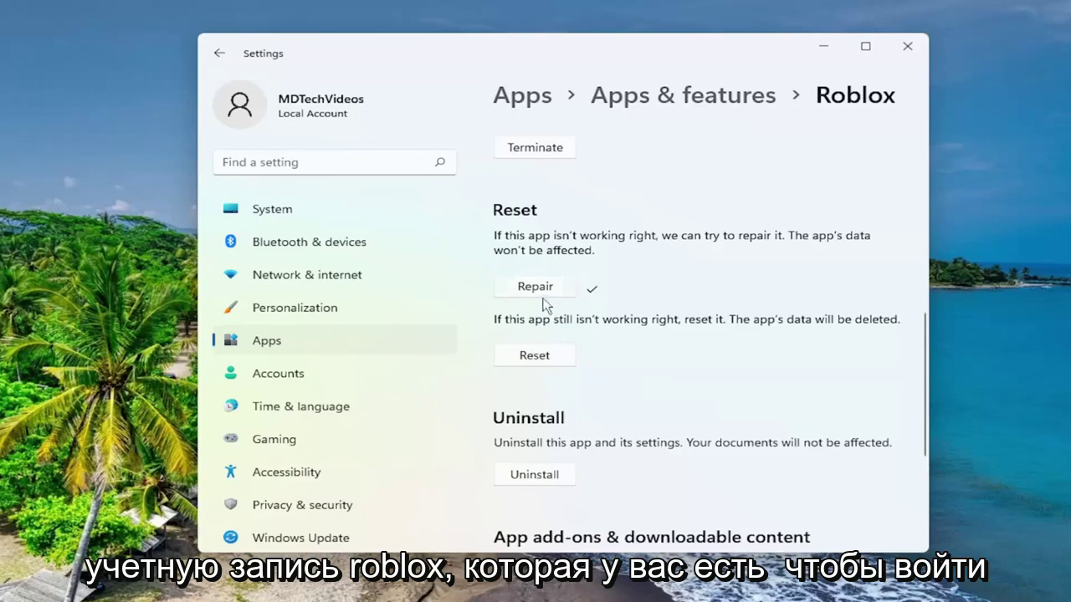
left_click(524, 355)
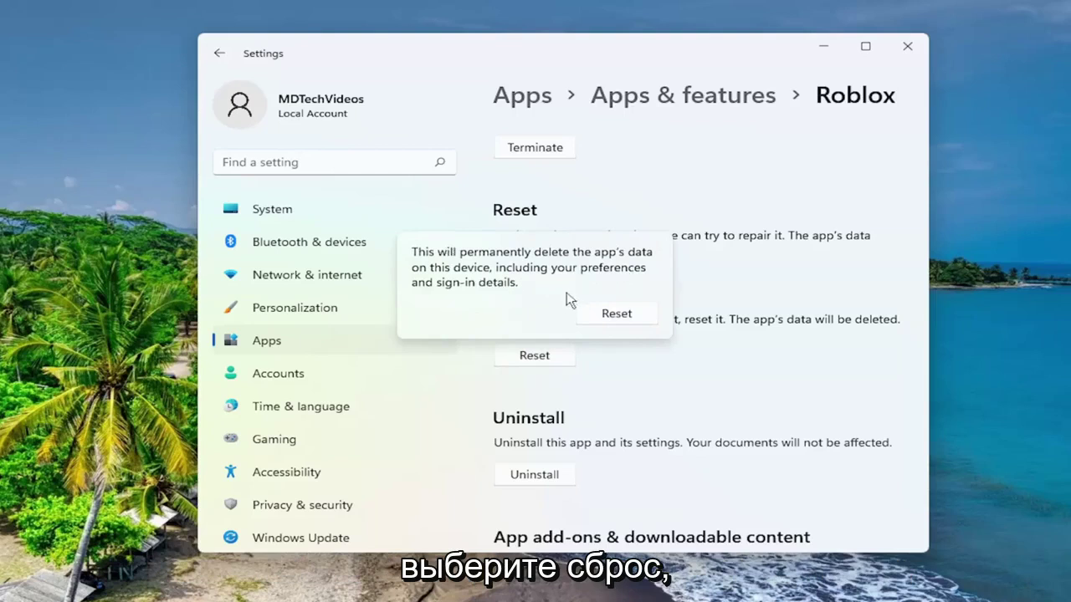
left_click(613, 313)
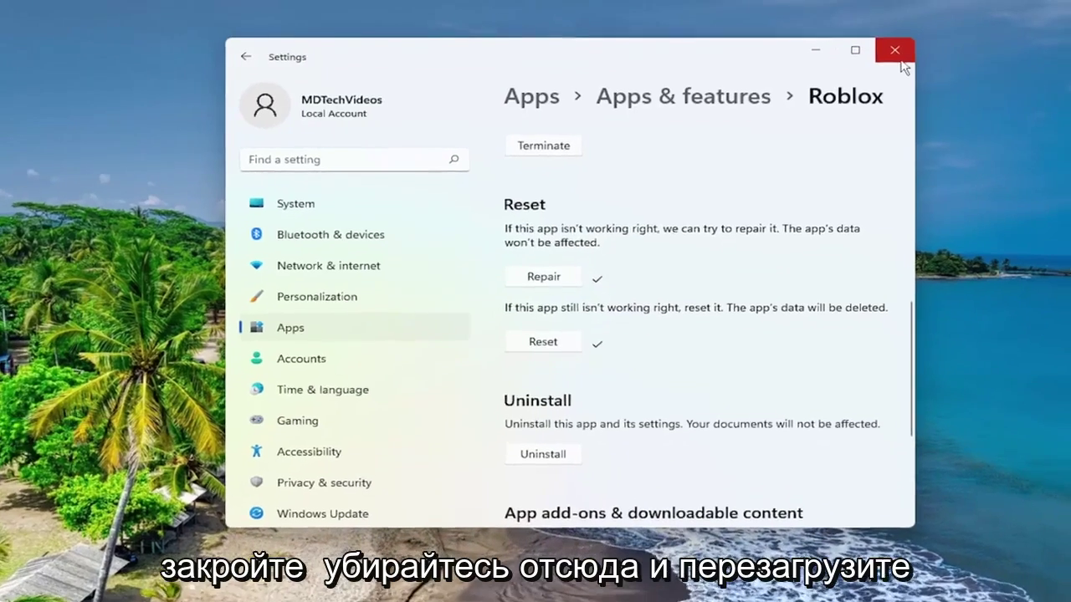
left_click(901, 62)
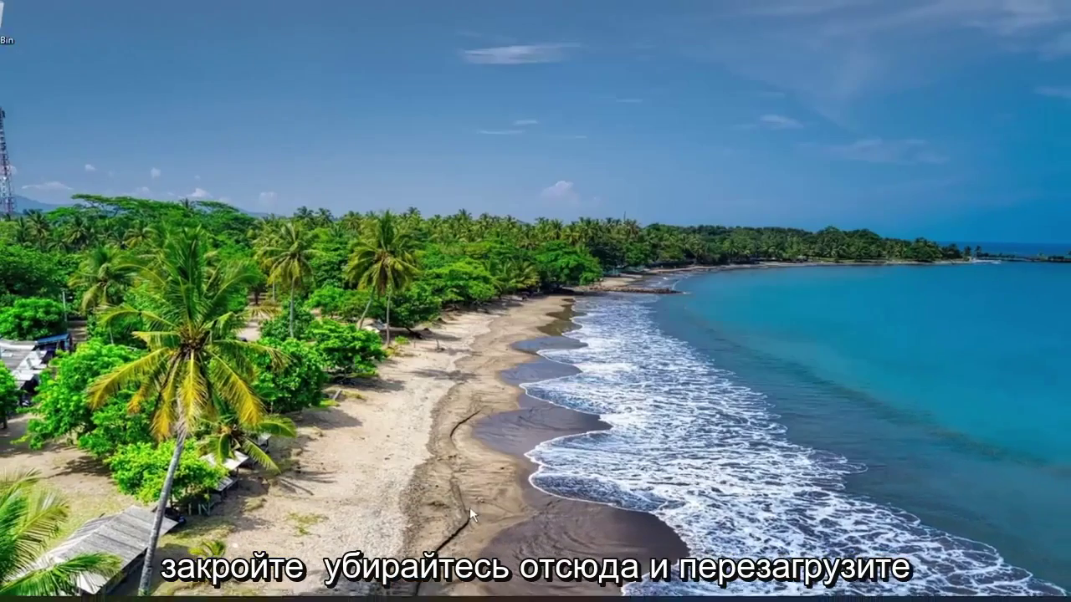